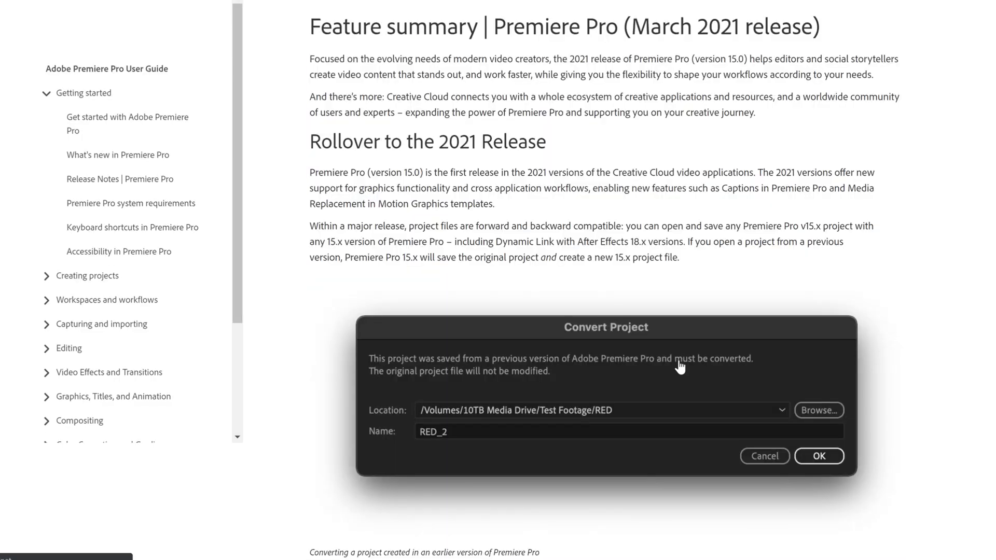
scroll(777, 303, down, 1)
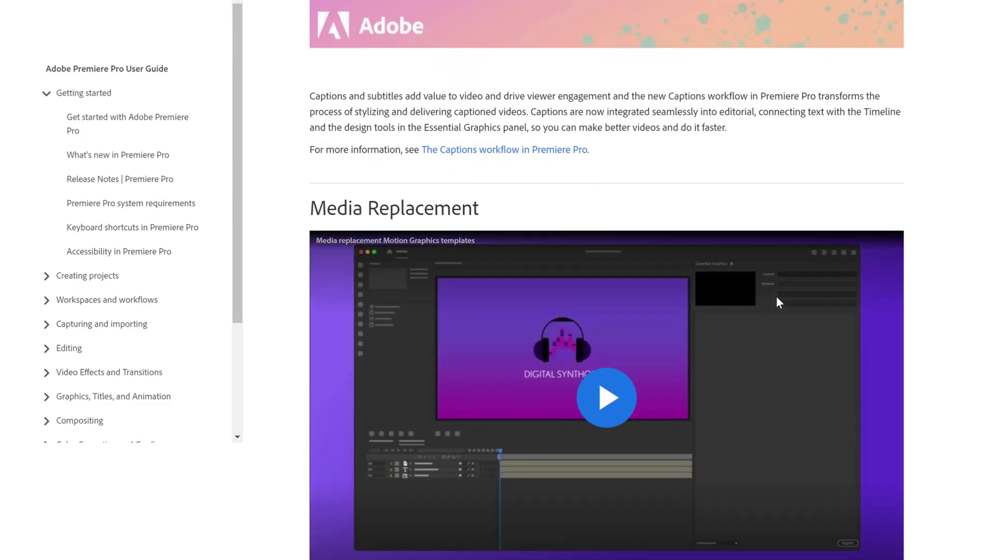
scroll(777, 304, up, 3)
scroll(777, 303, up, 2)
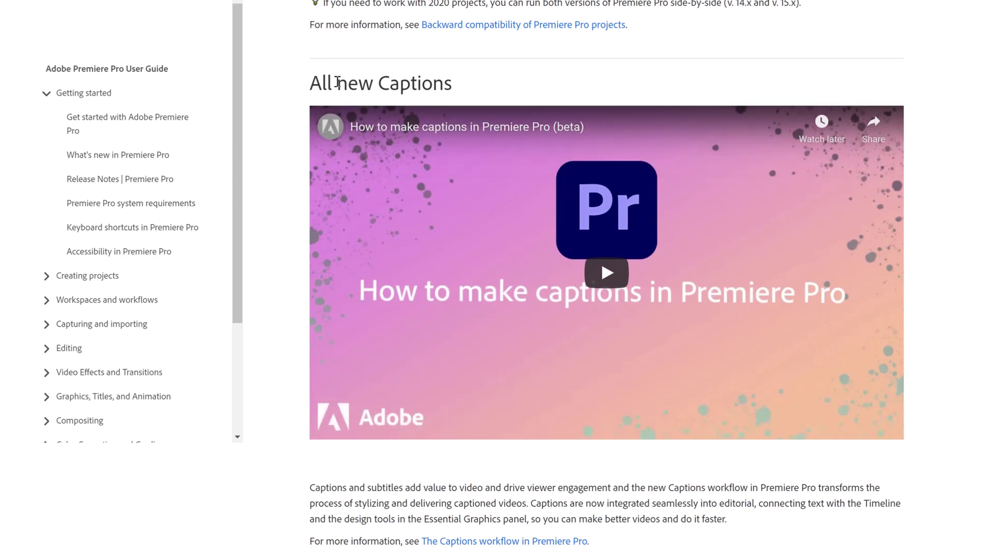
scroll(425, 294, down, 1)
scroll(425, 295, down, 1)
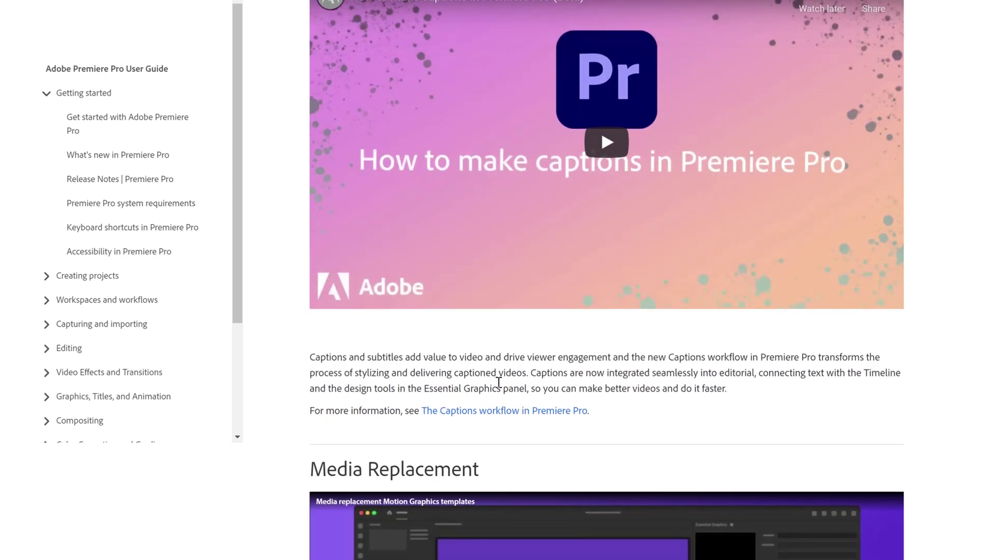
Step: Open 'The Captions workflow in Premiere Pro' help page from the All new Captions section
click(518, 410)
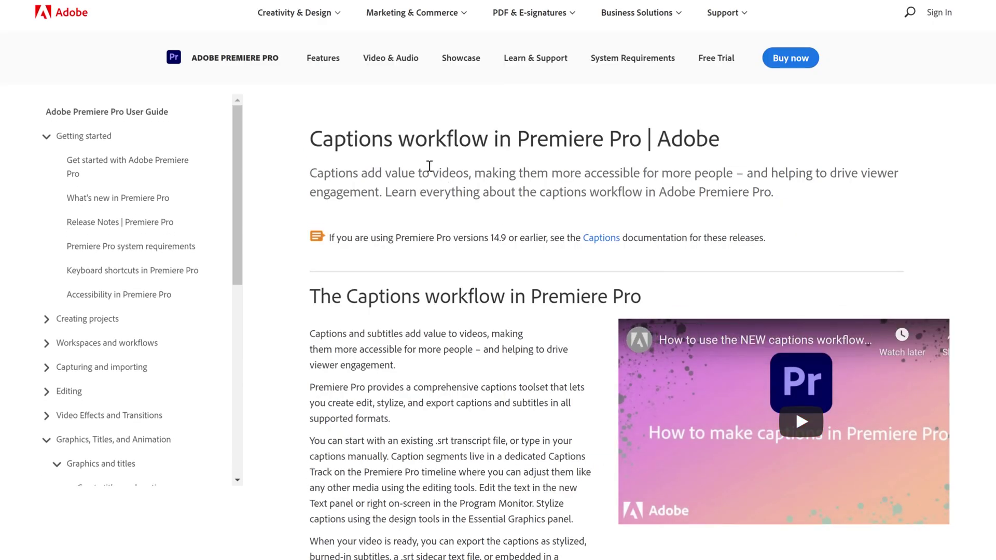
scroll(423, 164, down, 1)
scroll(422, 165, down, 1)
scroll(421, 168, down, 1)
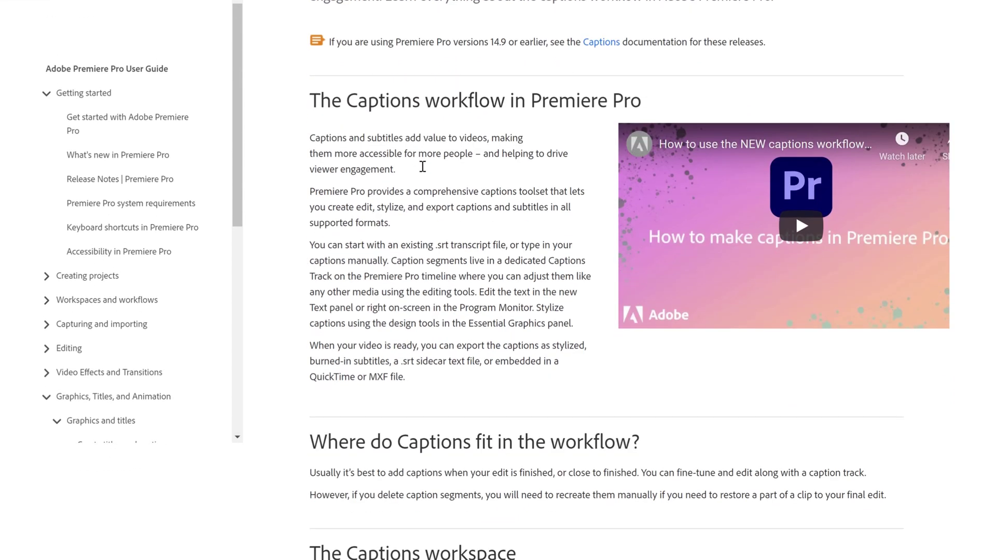
scroll(420, 169, down, 1)
scroll(420, 170, down, 1)
scroll(420, 170, down, 1)
scroll(420, 169, down, 1)
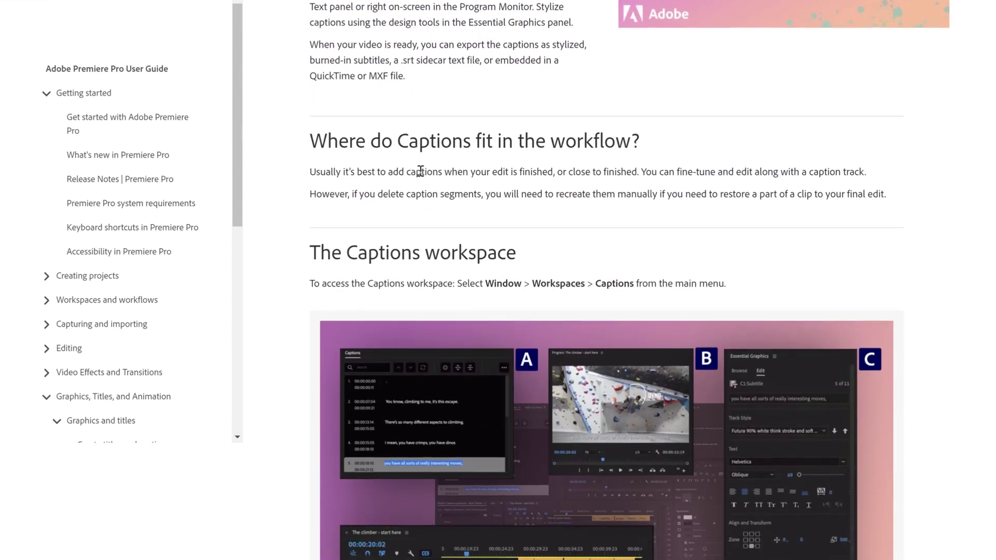
scroll(420, 169, down, 1)
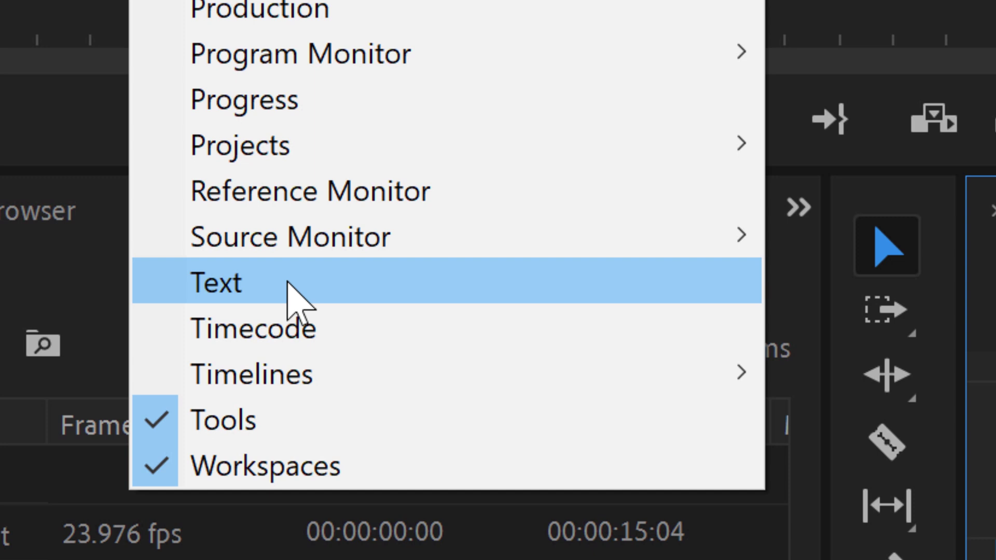
Step: Bring up the Text panel from the Window menu's list of panels
click(294, 299)
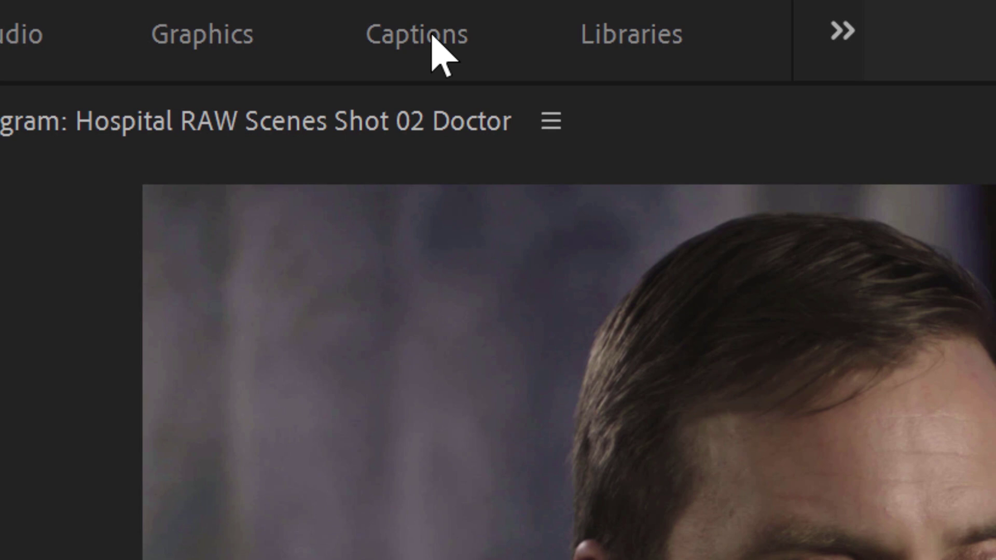
Step: Switch to the Captions workspace so the Text panel shows its Captions view
click(434, 39)
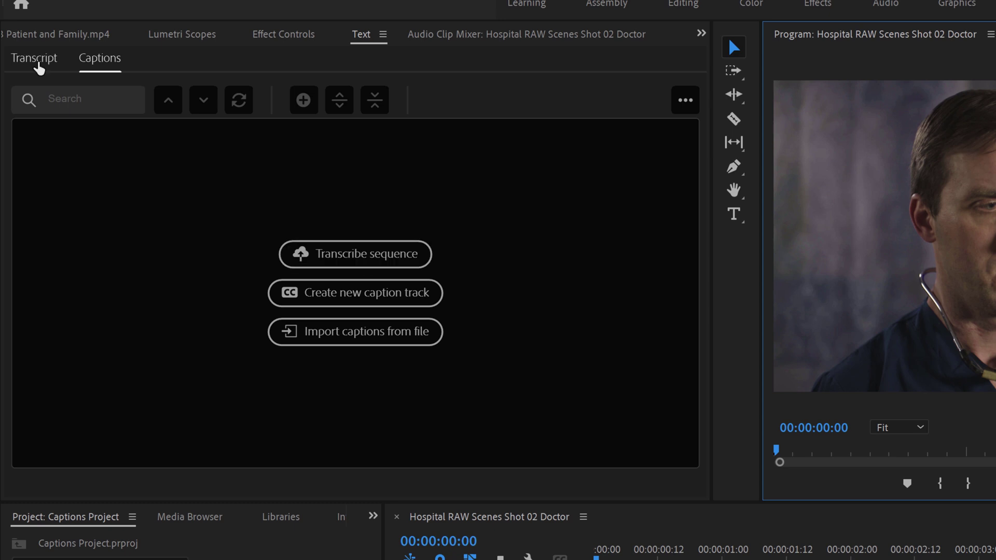
click(39, 69)
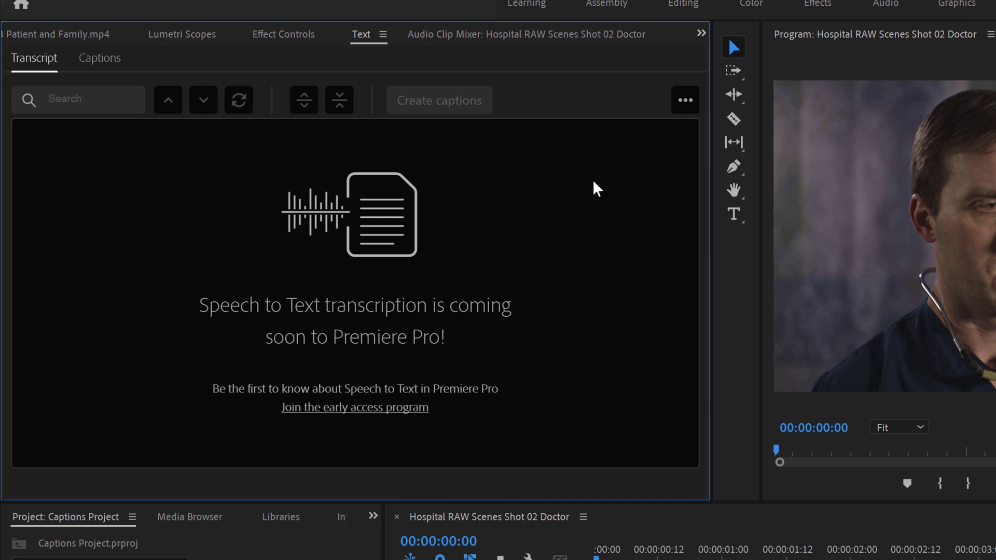
click(684, 100)
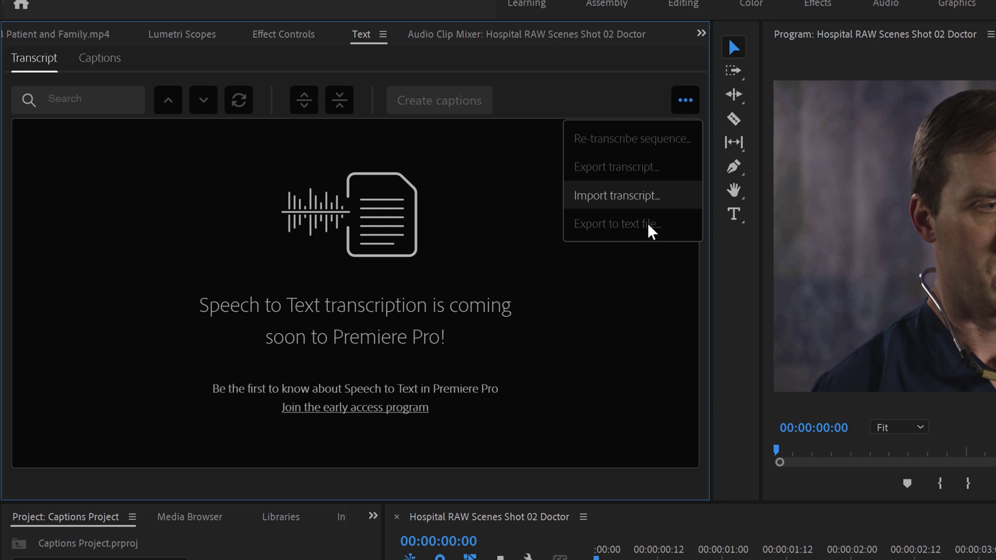
click(365, 331)
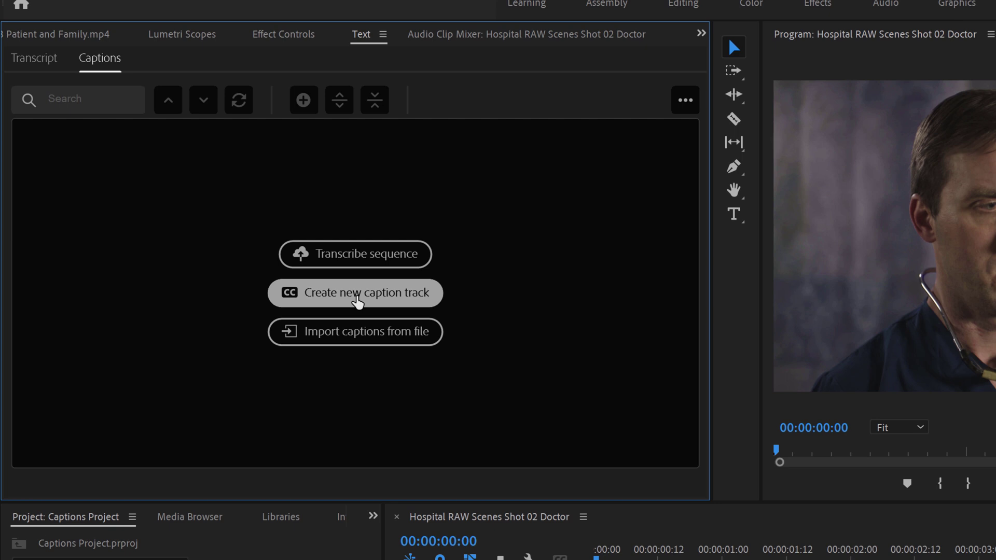
Step: Create caption track C1: 708-1 with format CEA-708, stream Service 1 and style None
click(356, 294)
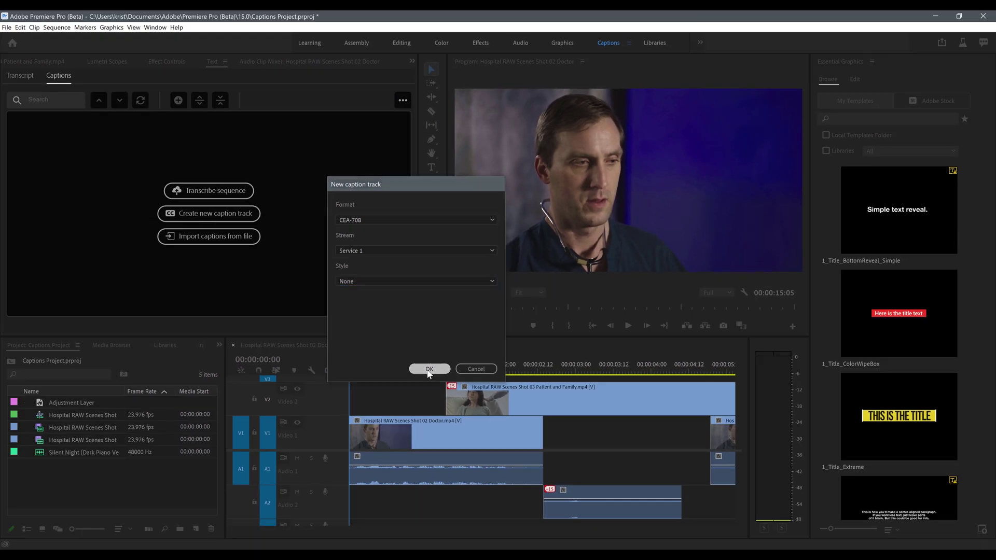
click(428, 370)
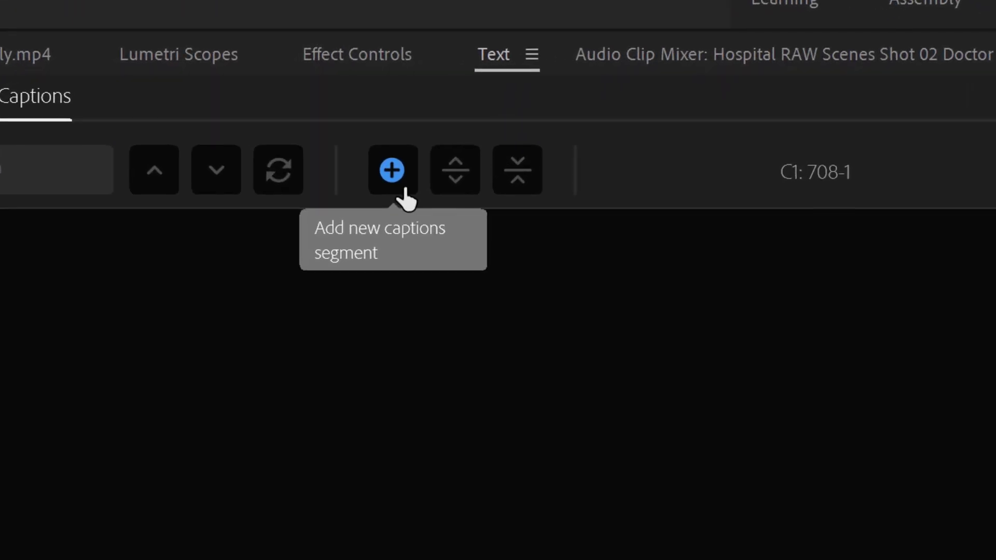
Step: Add a caption reading 'The results of your test came back and I have some bad news.'
click(405, 191)
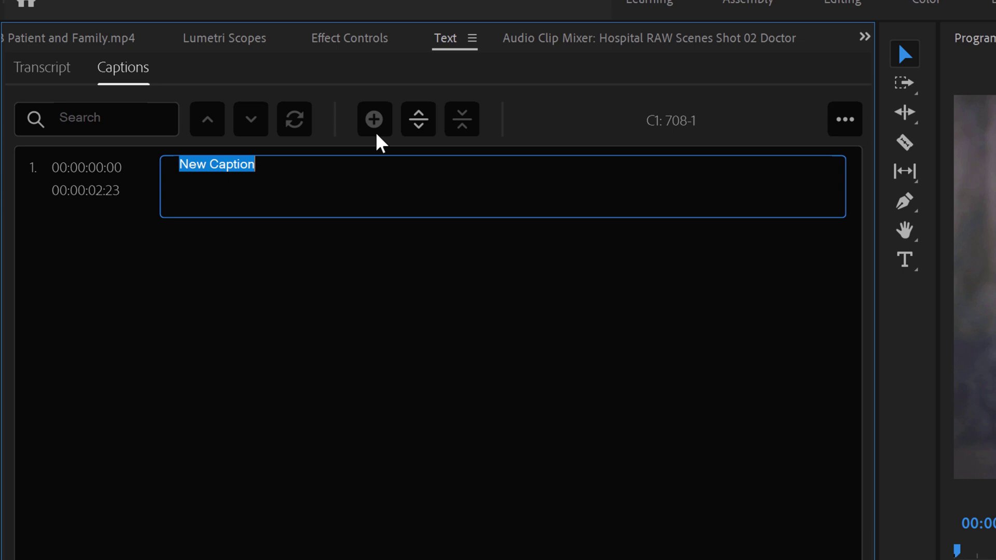
text(The results of your test came back and I have some bad news.)
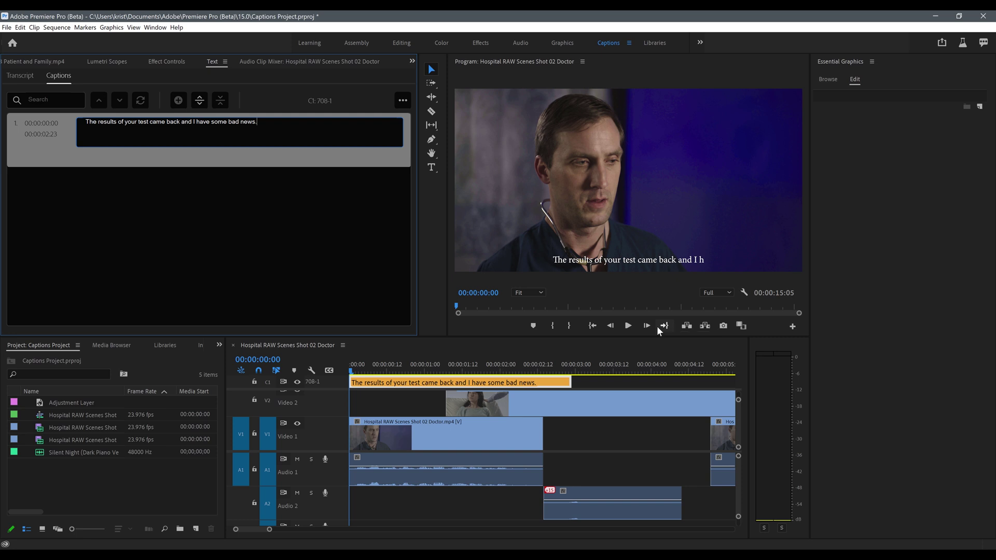
Step: Finish editing the first caption's text and zoom the timeline in on its clip
click(220, 152)
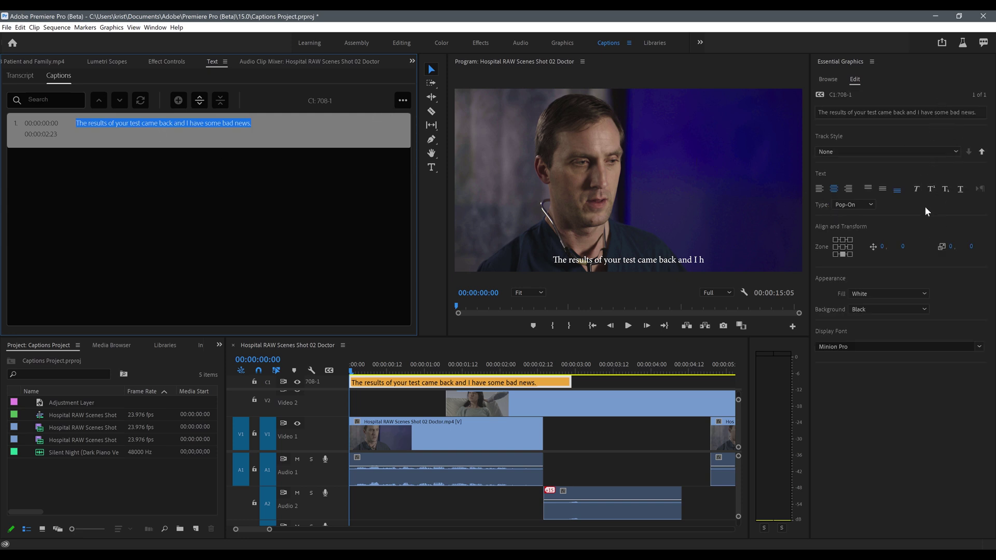
click(450, 385)
mouse_move(451, 383)
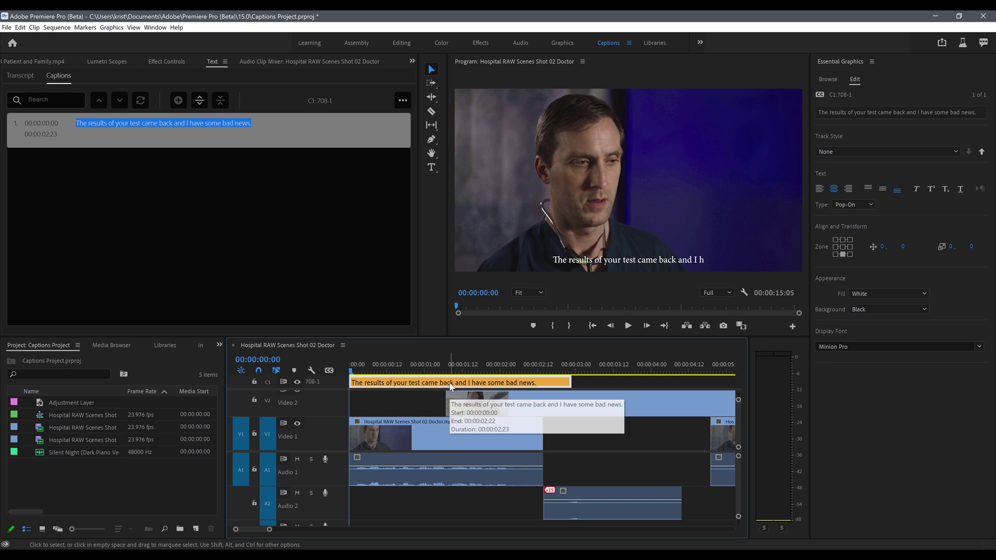
key(equal)
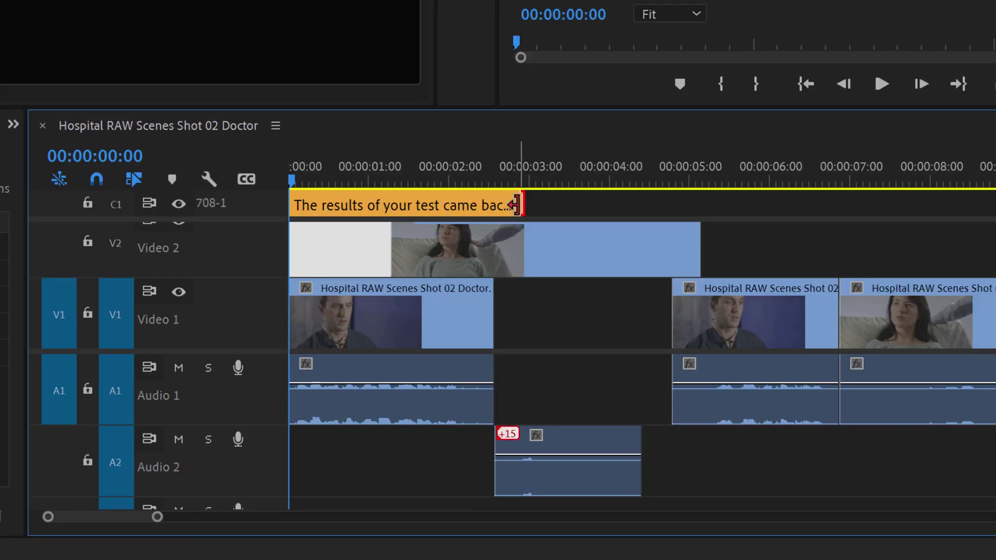
drag(514, 205, 642, 205)
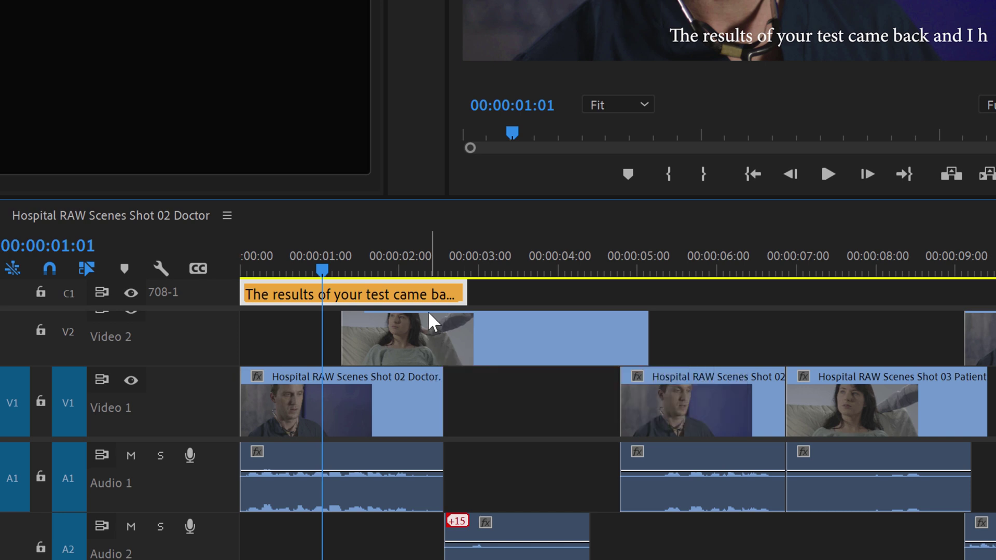
drag(420, 295, 197, 275)
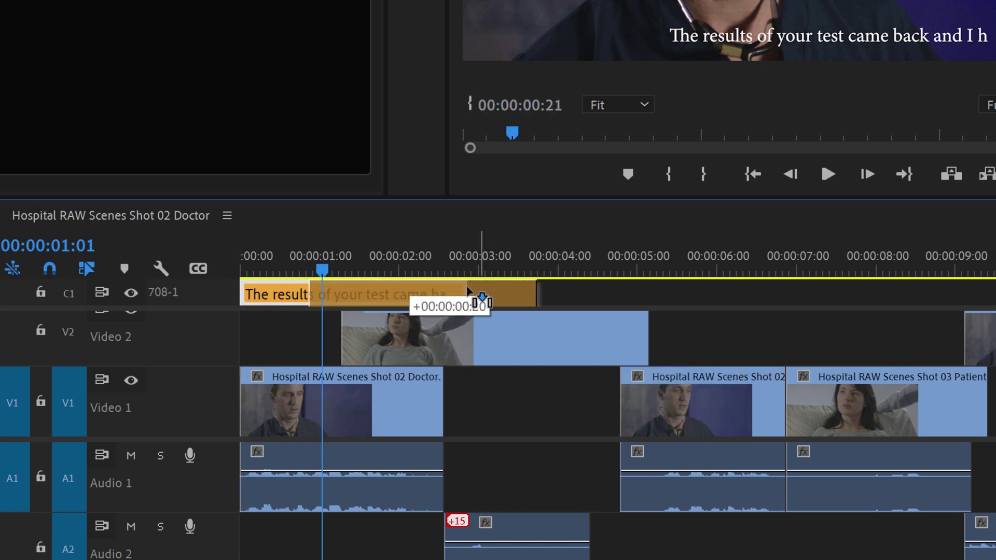
click(198, 270)
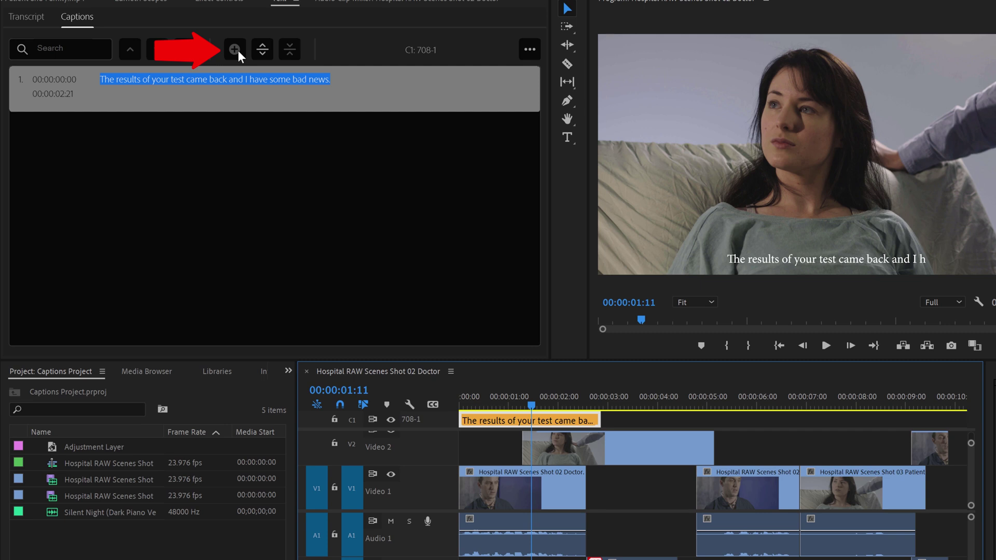
Step: Scrub to the following spoken lines and retime the 'What is it?' caption to start at 00:00:03:11
drag(533, 405, 604, 403)
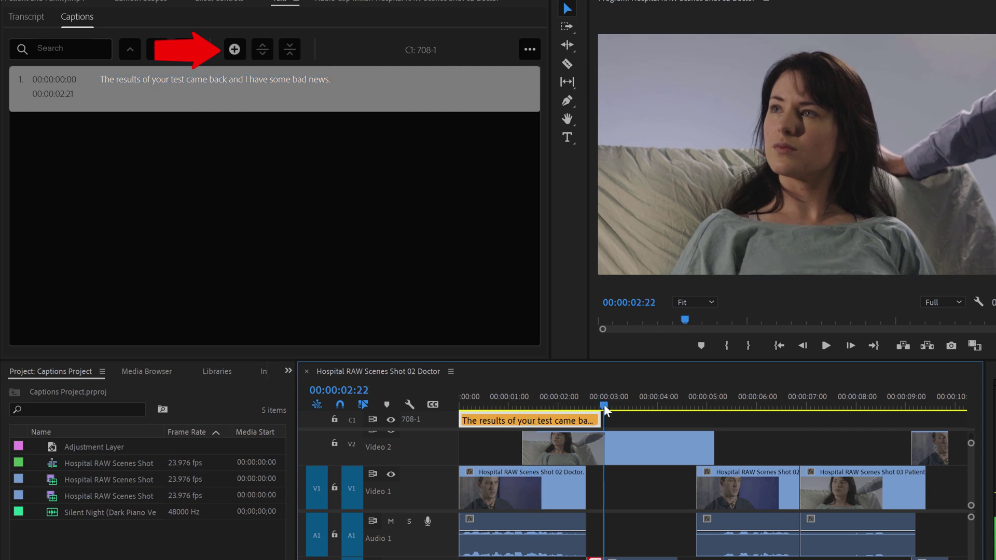
mouse_move(605, 404)
mouse_down()
mouse_move(643, 404)
mouse_move(634, 405)
mouse_up()
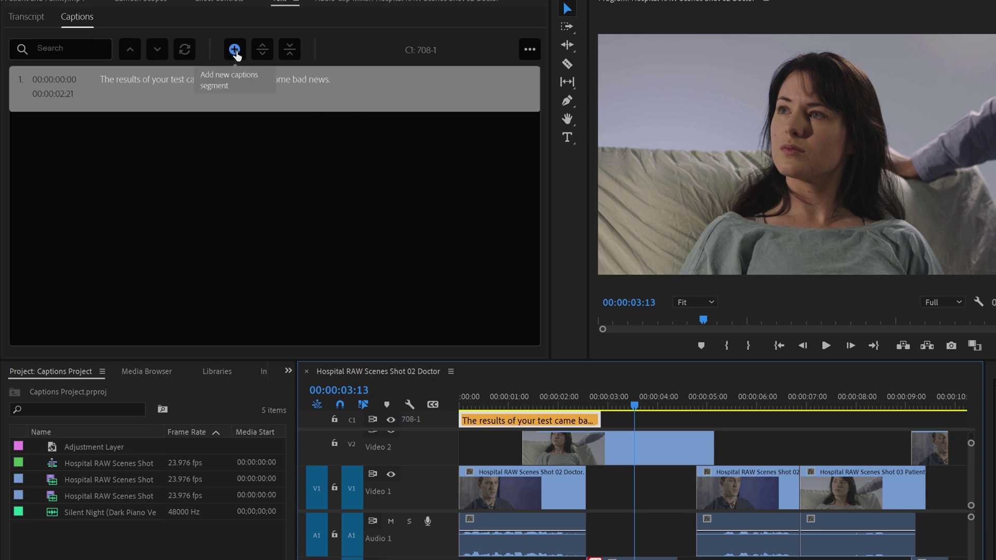
drag(616, 395, 610, 407)
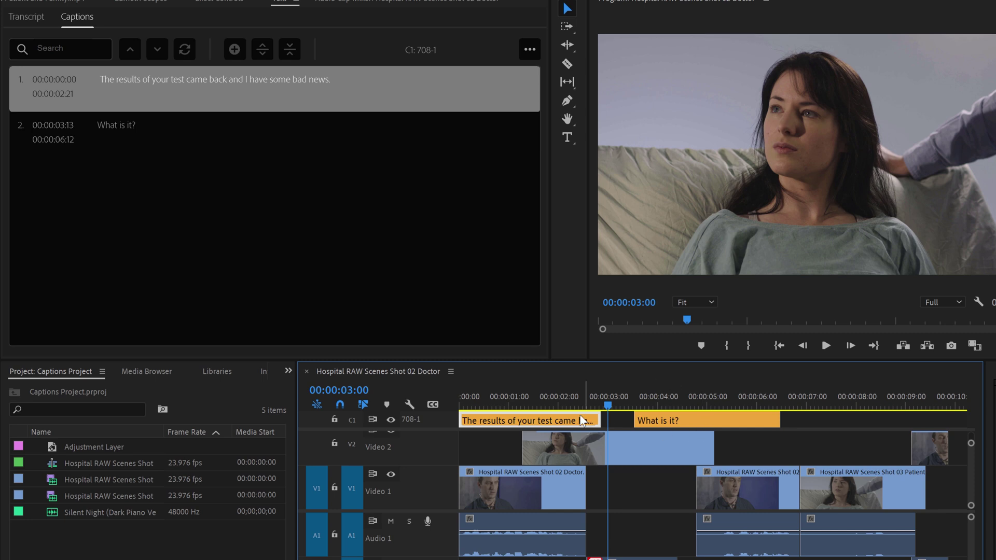
drag(645, 419, 633, 418)
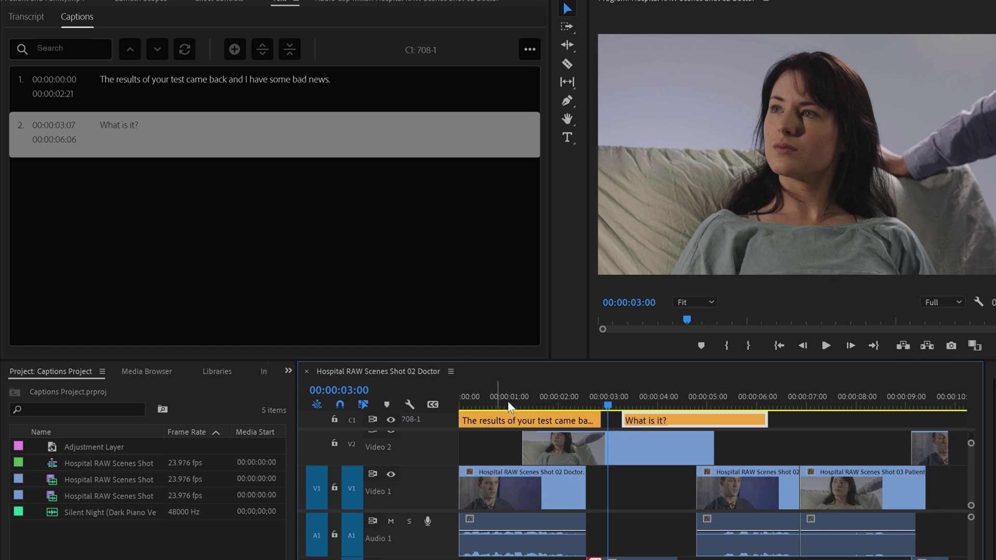
drag(647, 419, 702, 423)
key(Right)
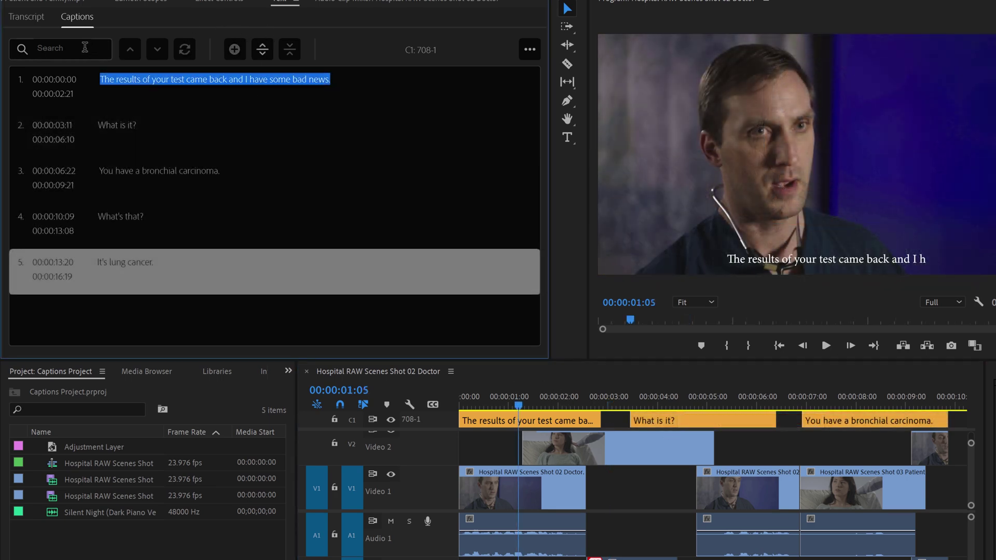
click(85, 48)
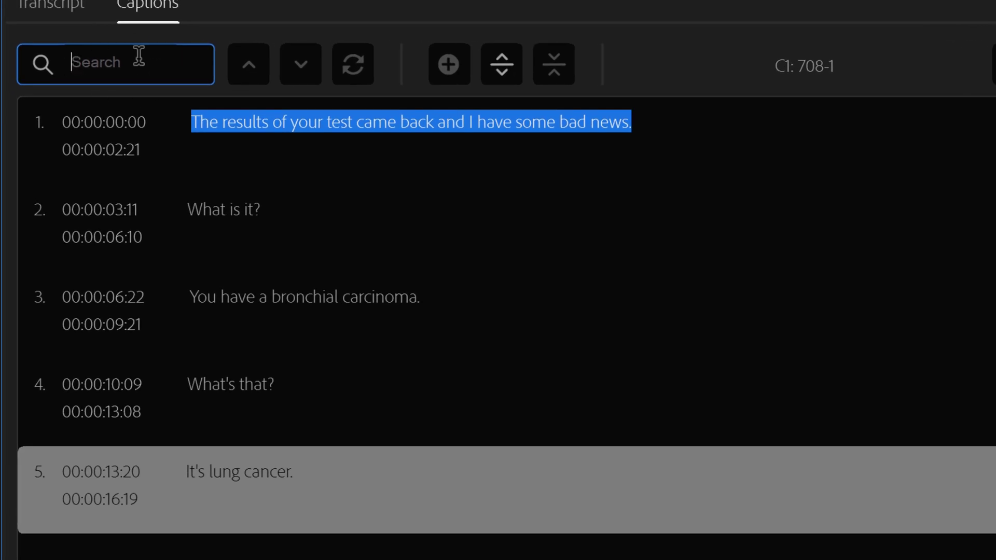
text(what)
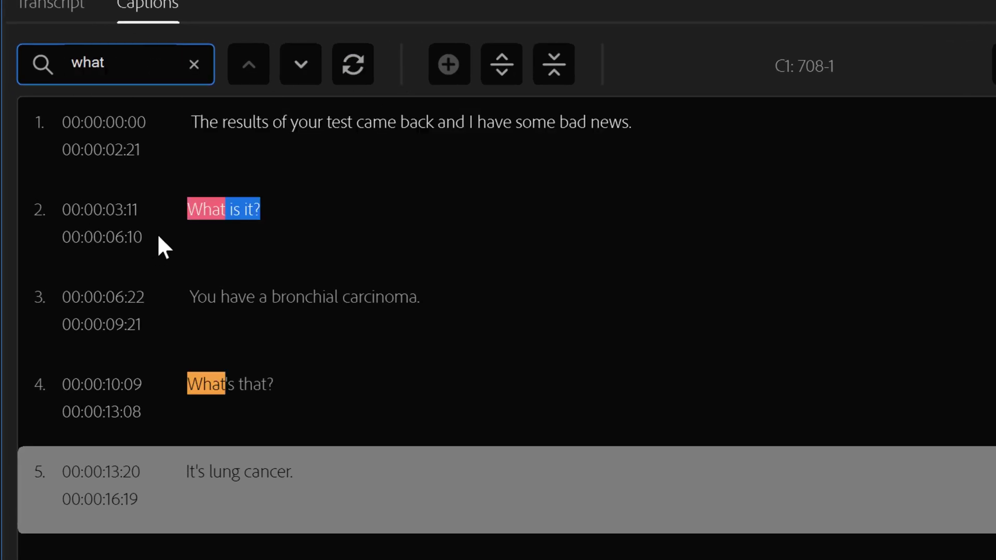
click(299, 78)
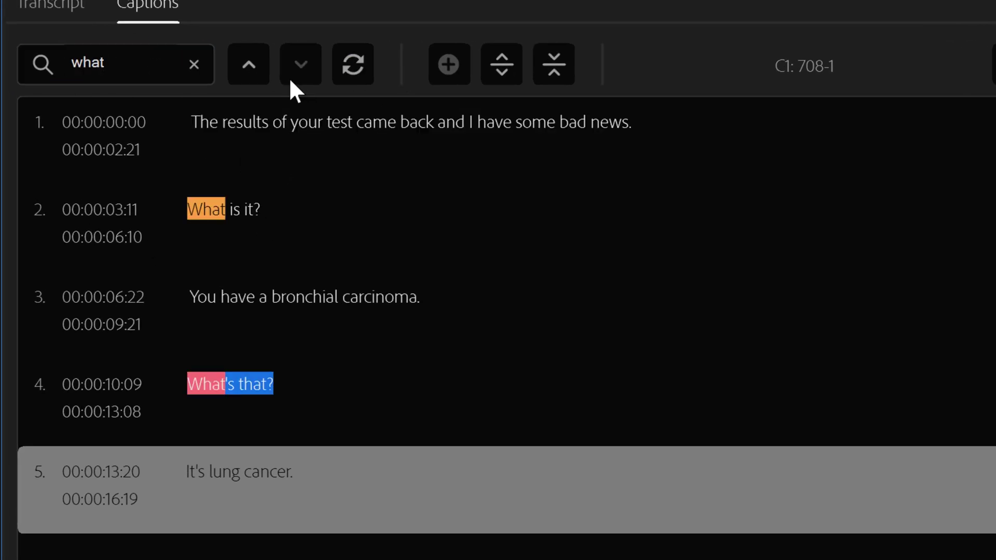
click(249, 65)
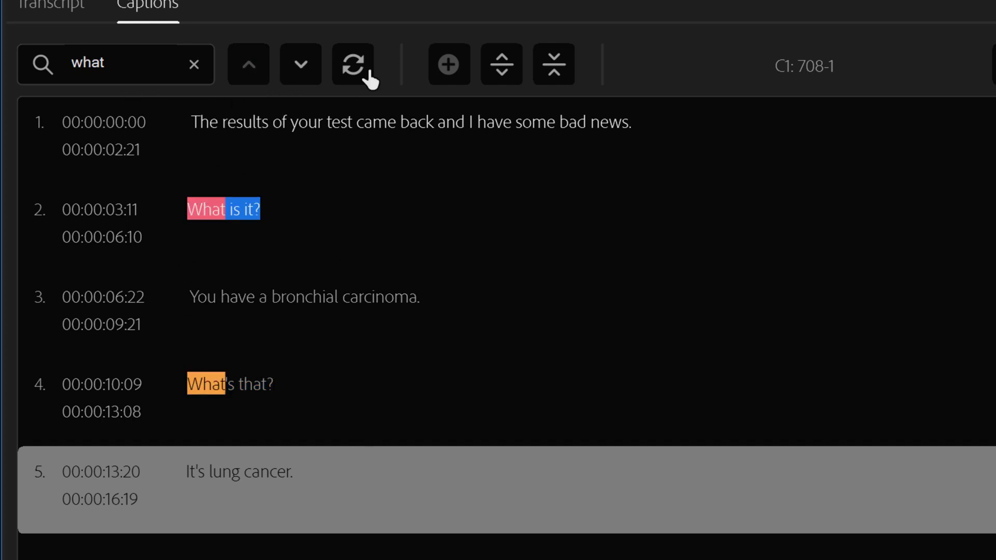
click(354, 69)
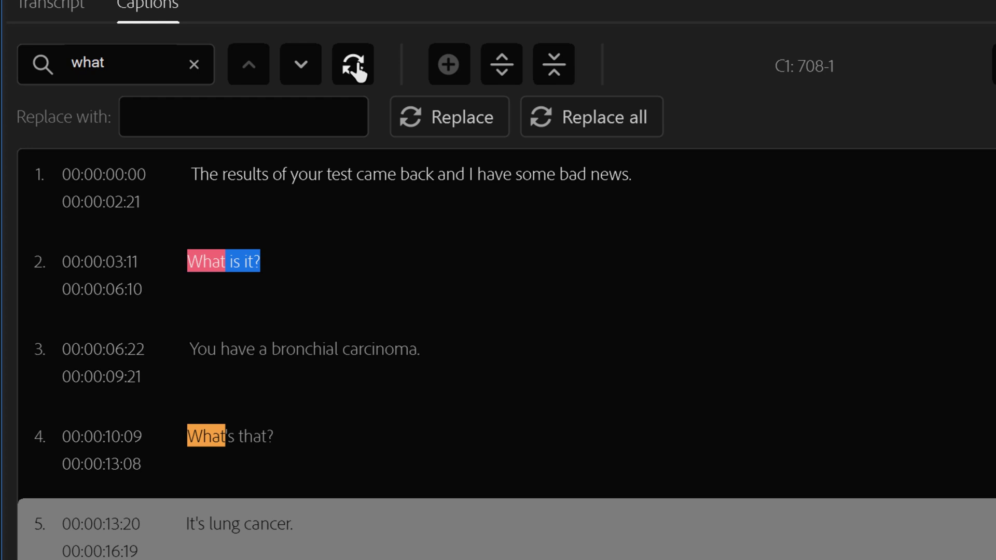
click(190, 116)
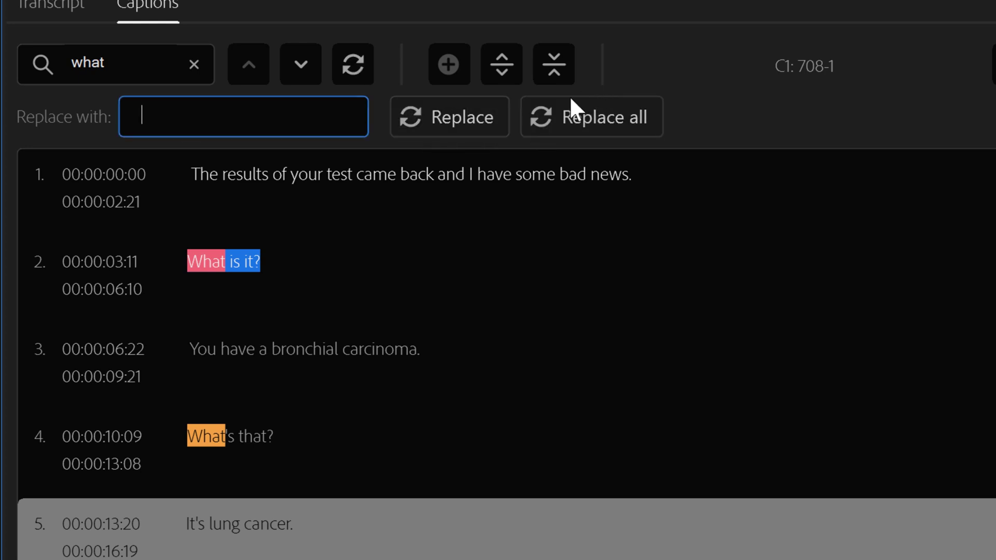
click(549, 117)
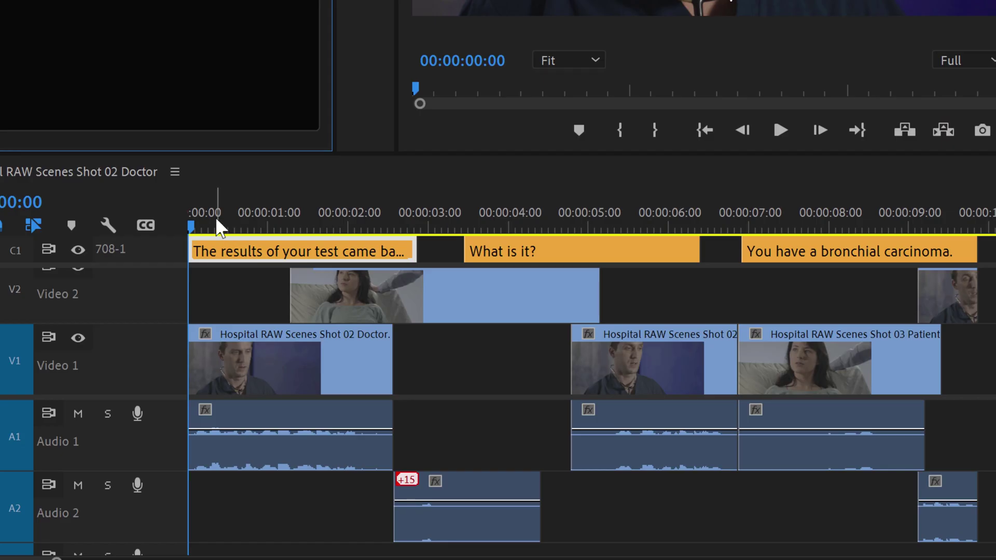
Step: Split the opening bad-news caption in two and select the first part's text for editing
mouse_move(218, 223)
mouse_down()
mouse_move(284, 234)
mouse_move(274, 232)
mouse_up()
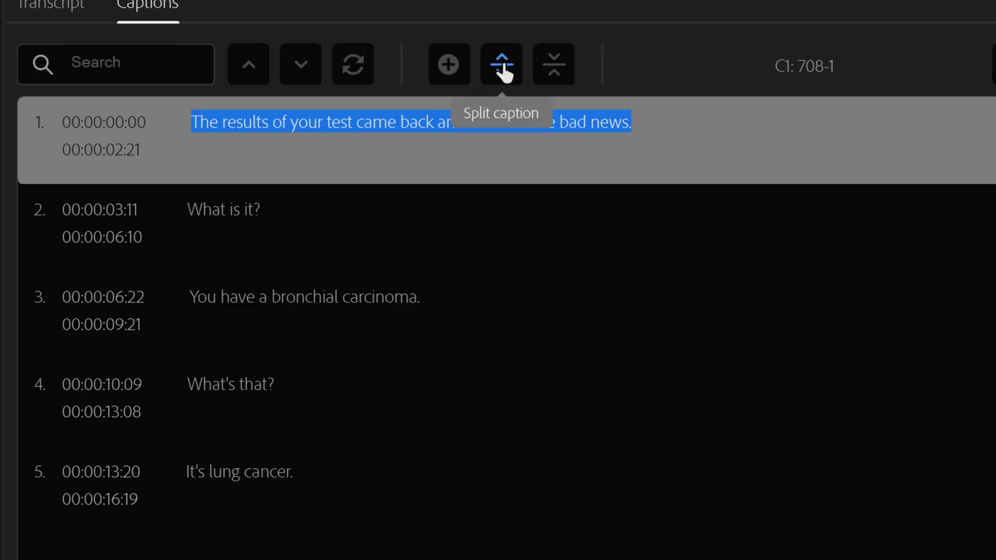
click(502, 68)
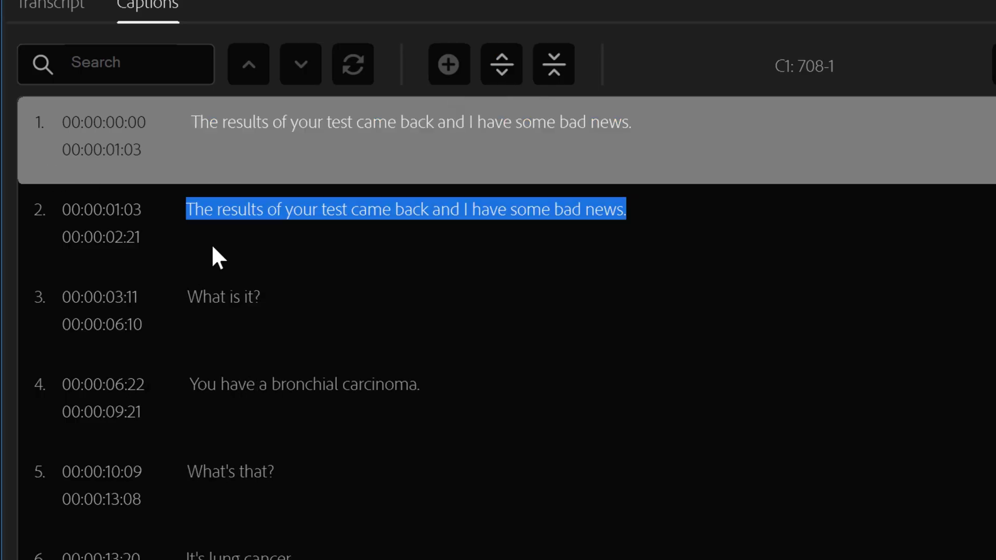
click(440, 125)
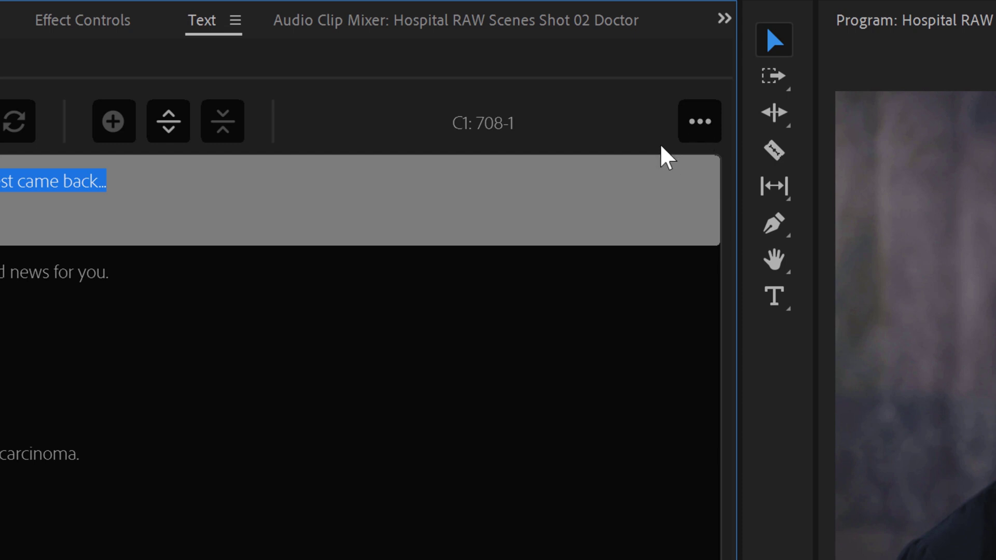
Step: Open the Captions panel's options for exporting the six captions to an SRT or text file
click(699, 132)
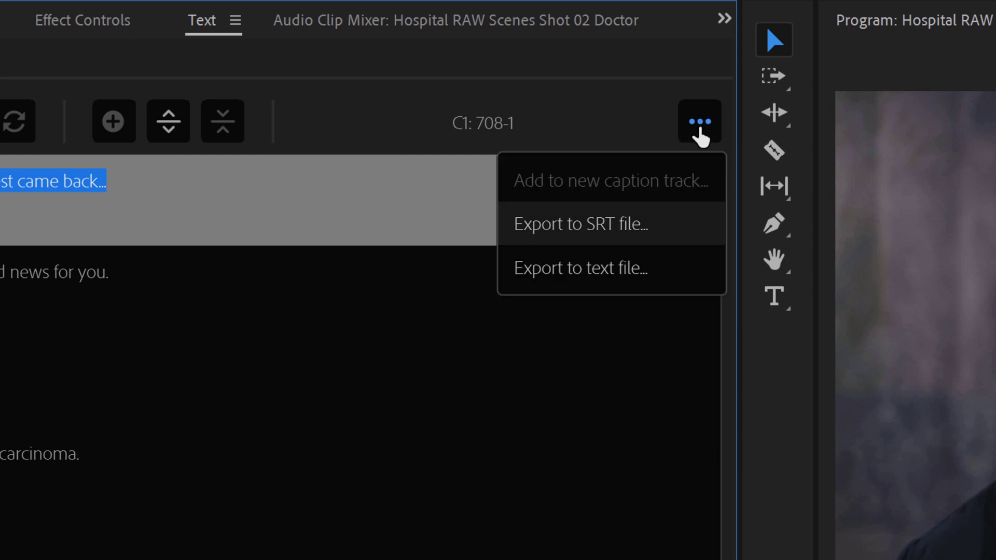